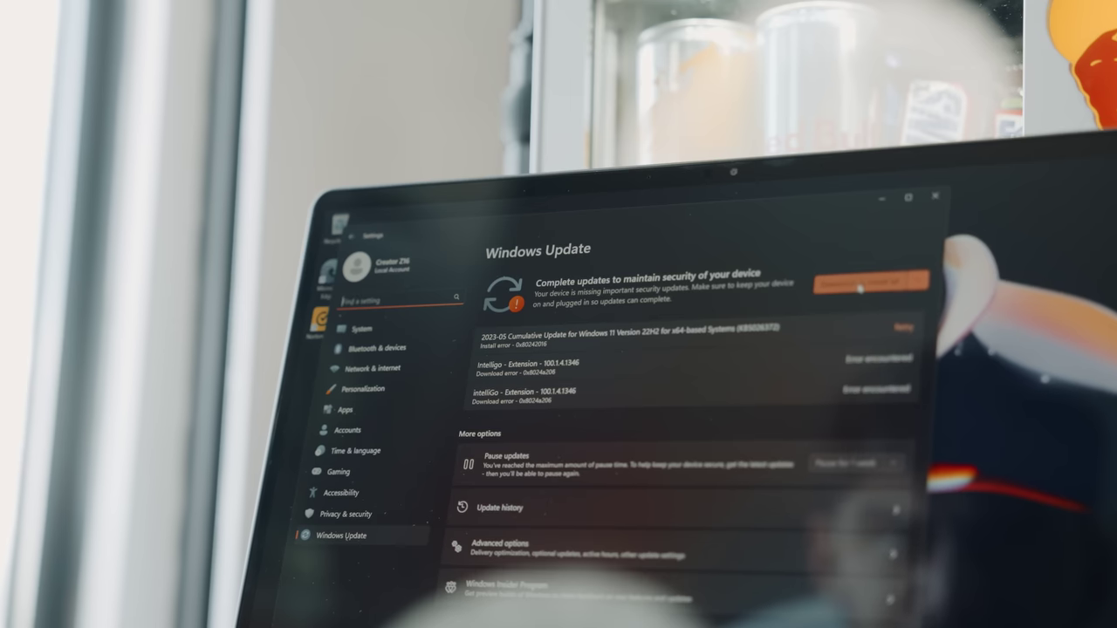
Step: Start Download & install all for the pending cumulative update, then show the desktop
click(861, 289)
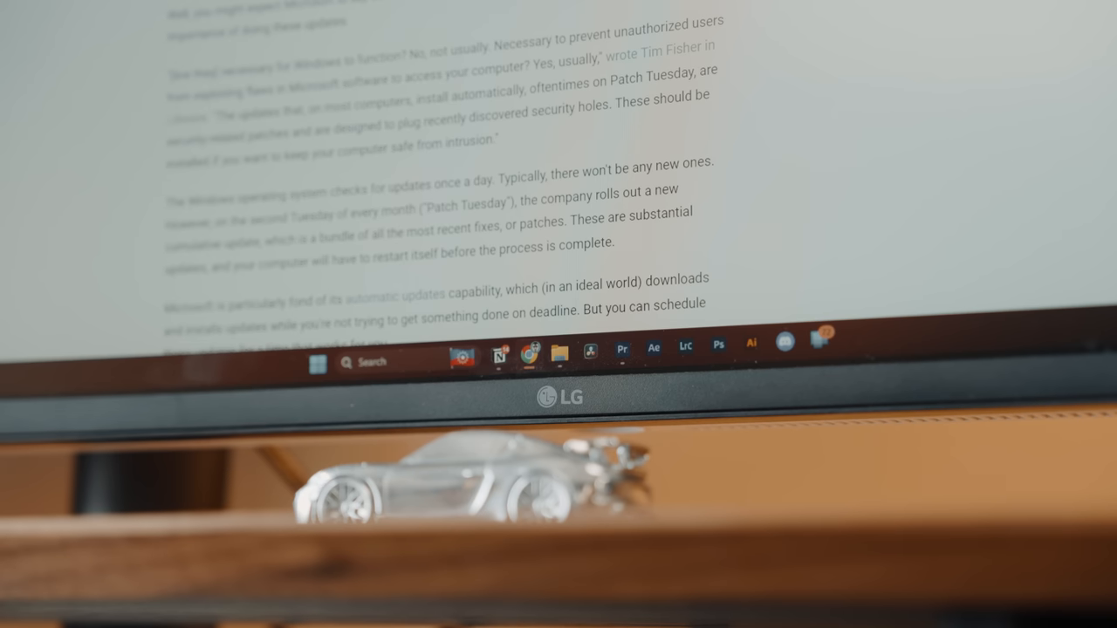
key(super+d)
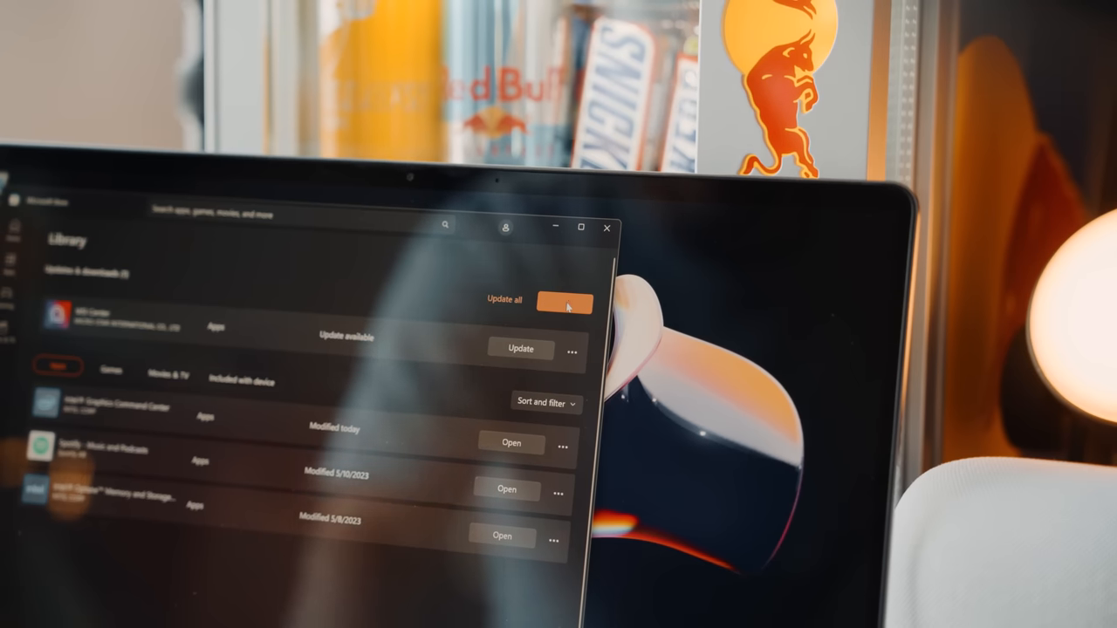
Step: Get updates in the Store Library so all 50 app updates queue for download
click(567, 304)
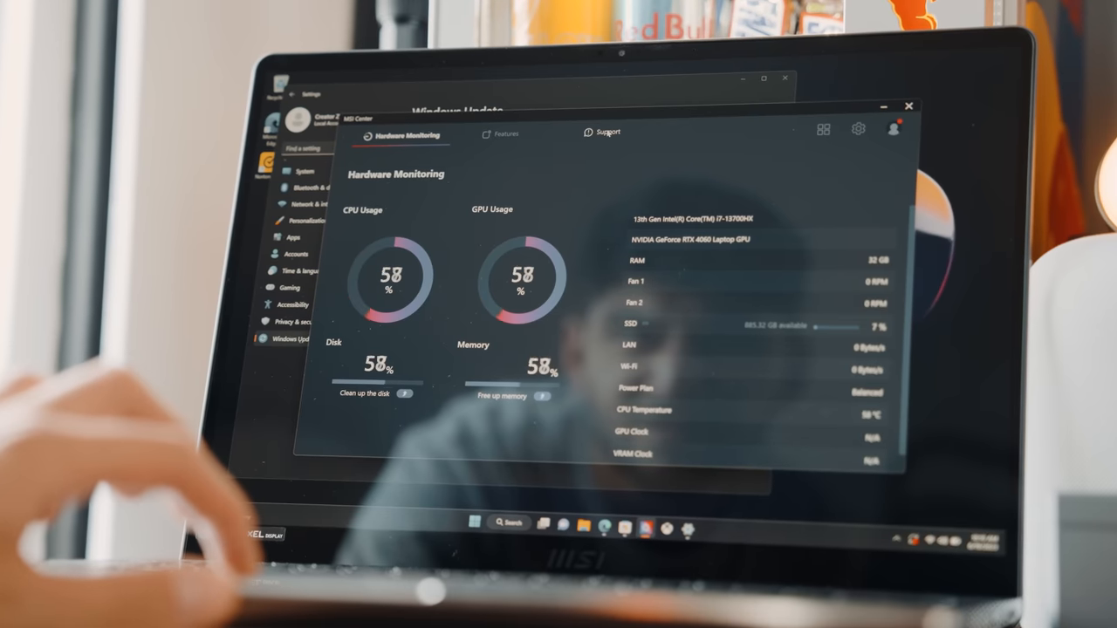
Step: In Live Update, select the Intel Graphics Driver and start its download
click(393, 170)
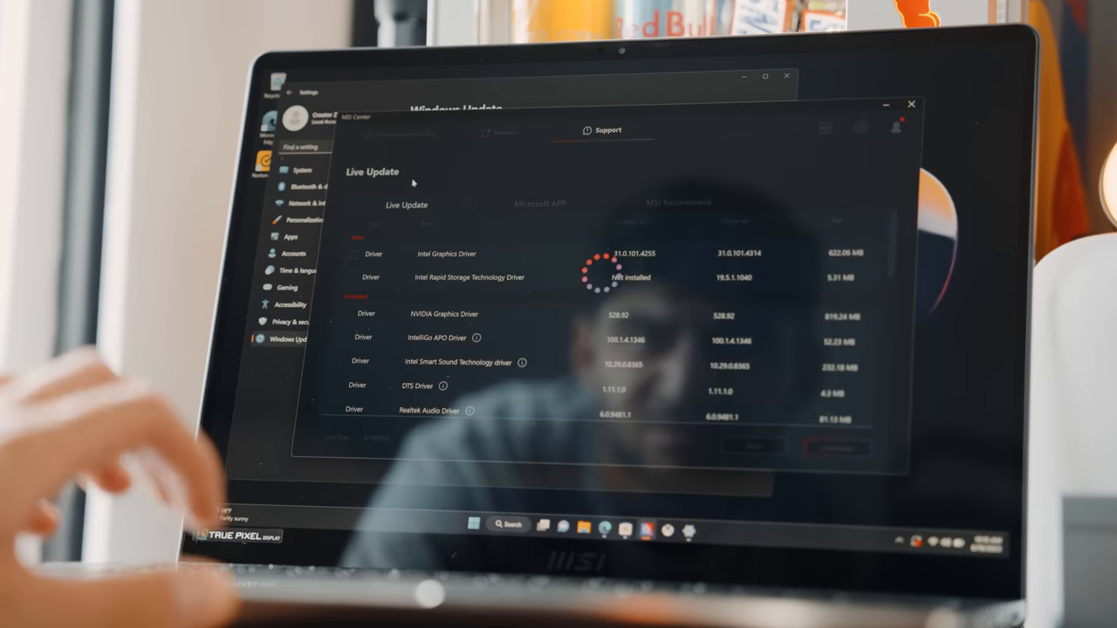
click(413, 181)
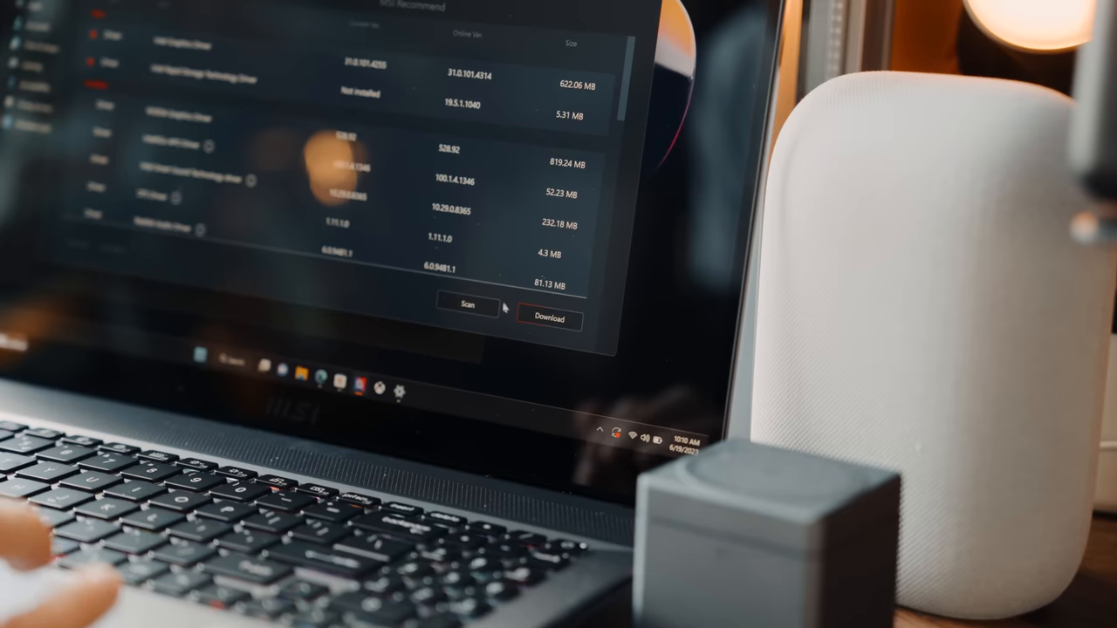
click(541, 314)
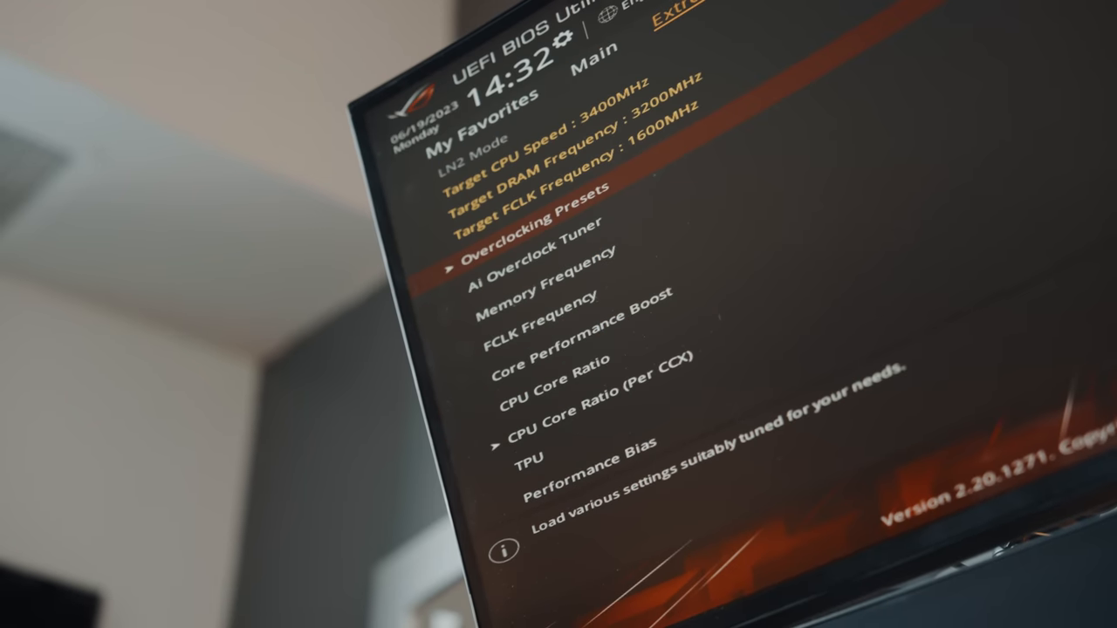
Step: Browse the BIOS pages through to Save & Exit and choose Save Changes and Reset
key(Left)
key(Left)
key(Right)
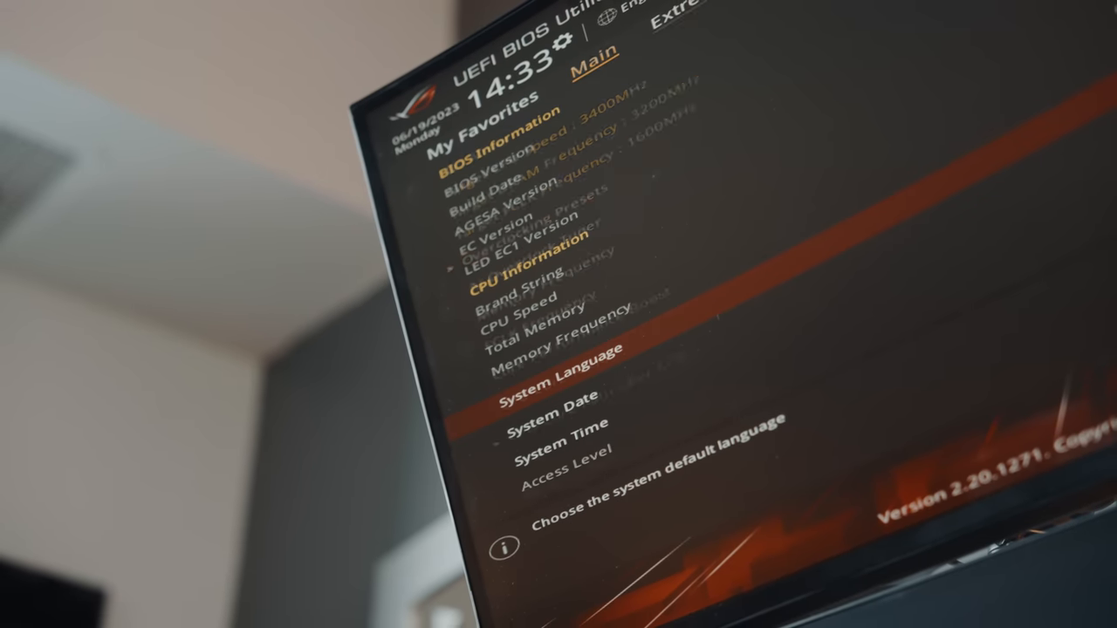
key(Right)
key(Right)
key(Right)
key(Right)
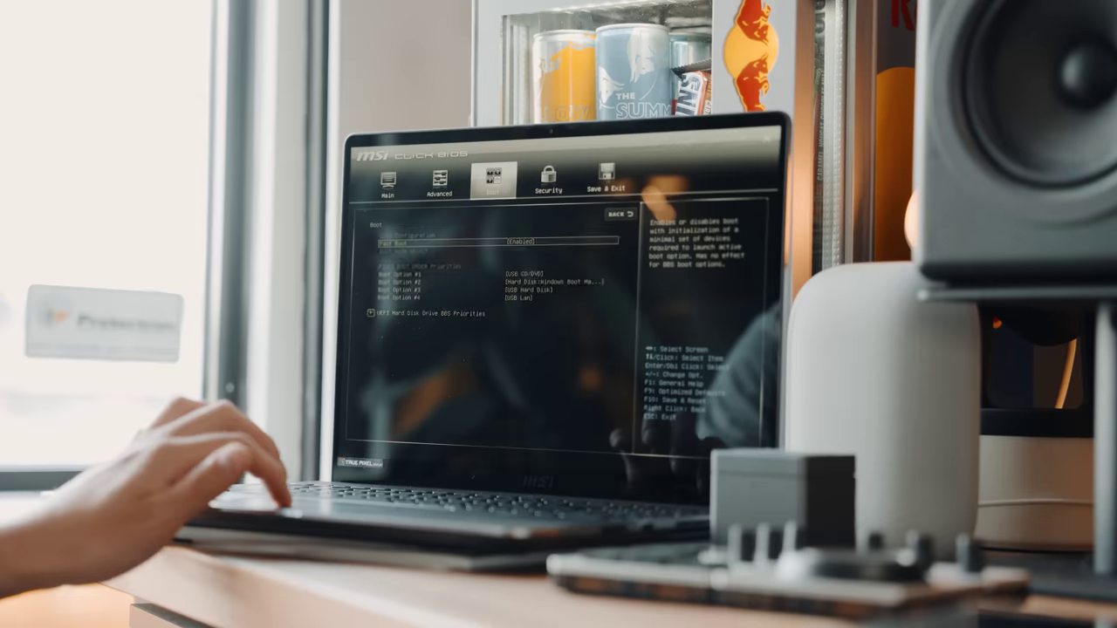
key(Down)
key(Right)
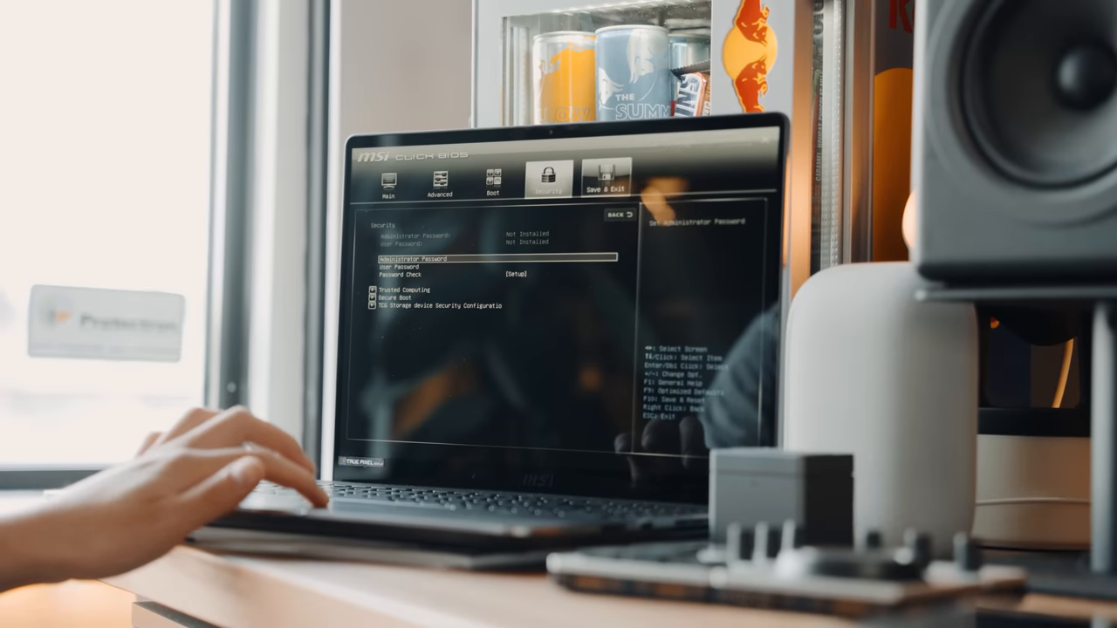
key(Right)
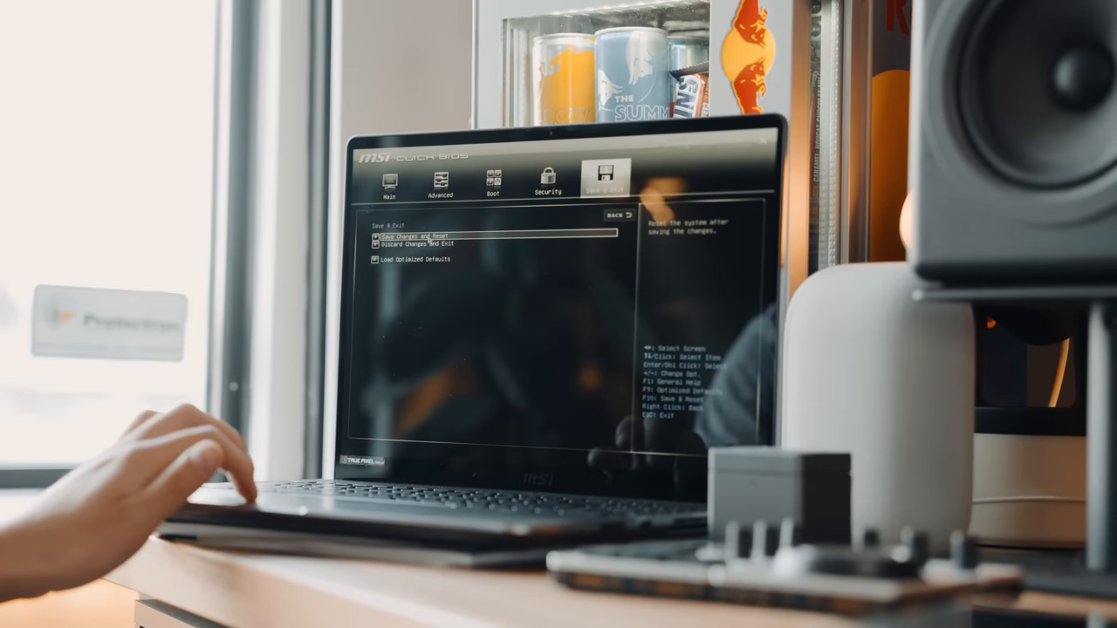
key(Return)
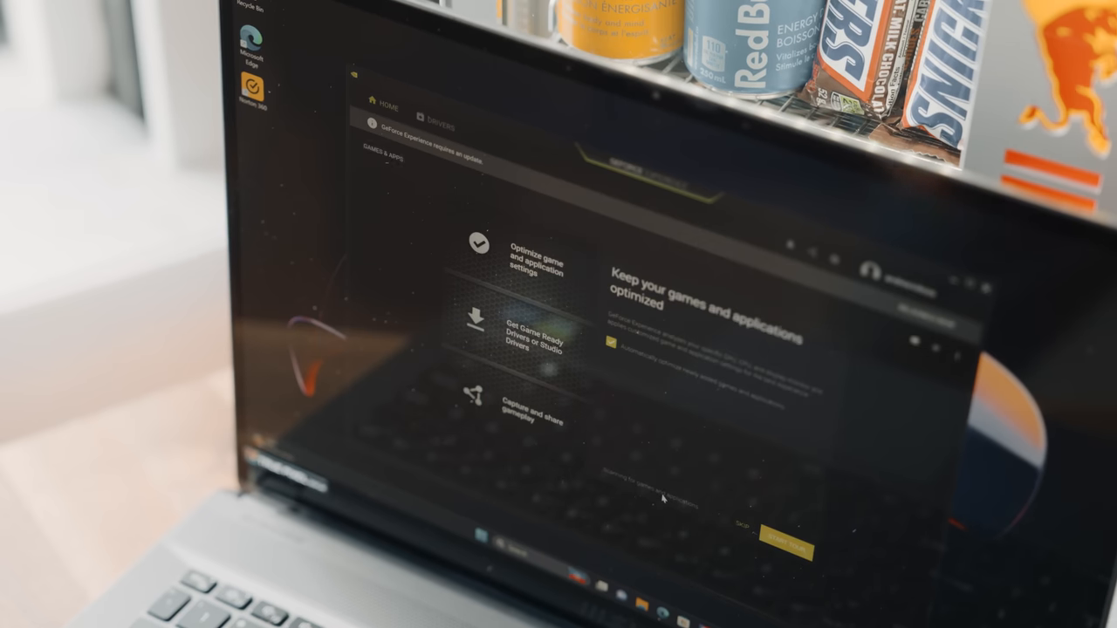
Step: Skip the welcome tour and bring up the Drivers menu for choosing the driver preference
click(741, 527)
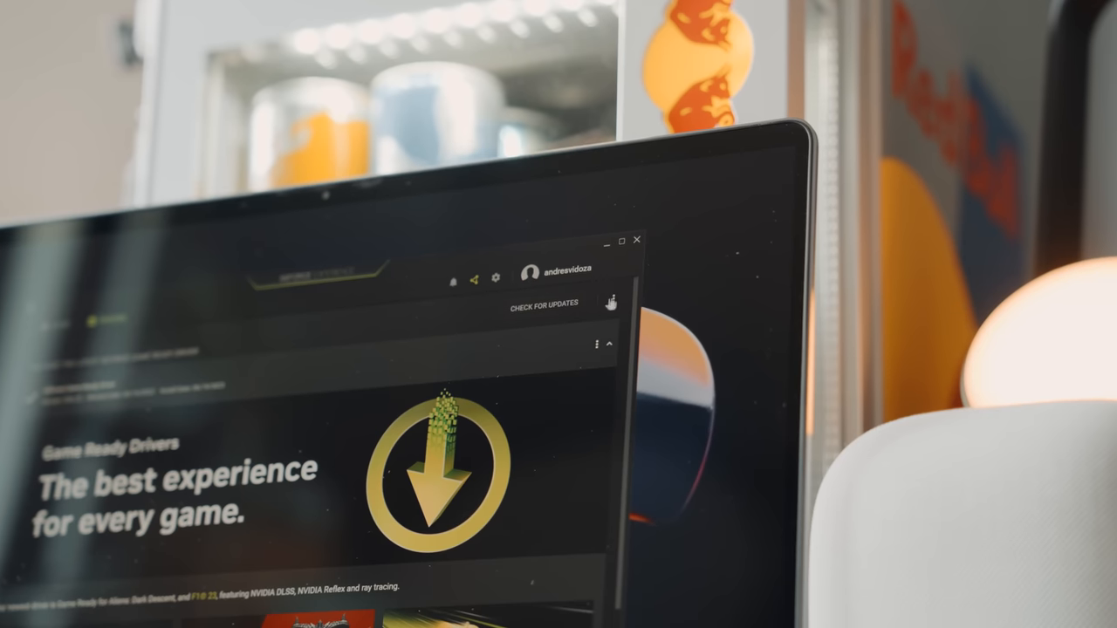
click(611, 302)
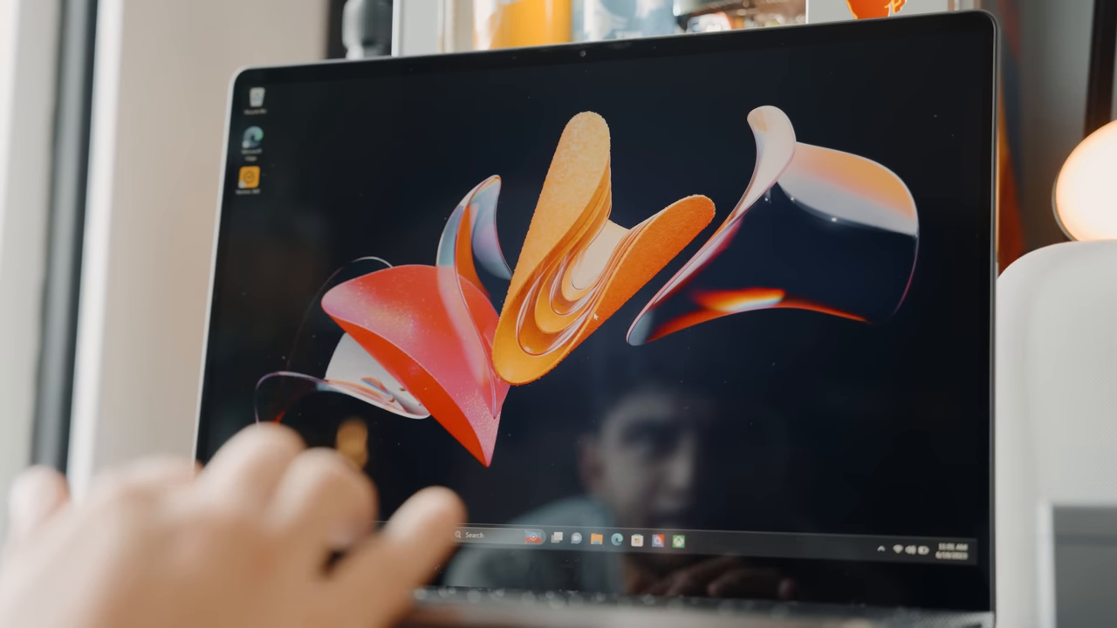
Step: Set the internal display's refresh rate to 120.03 Hz and keep the change
right_click(596, 316)
click(622, 408)
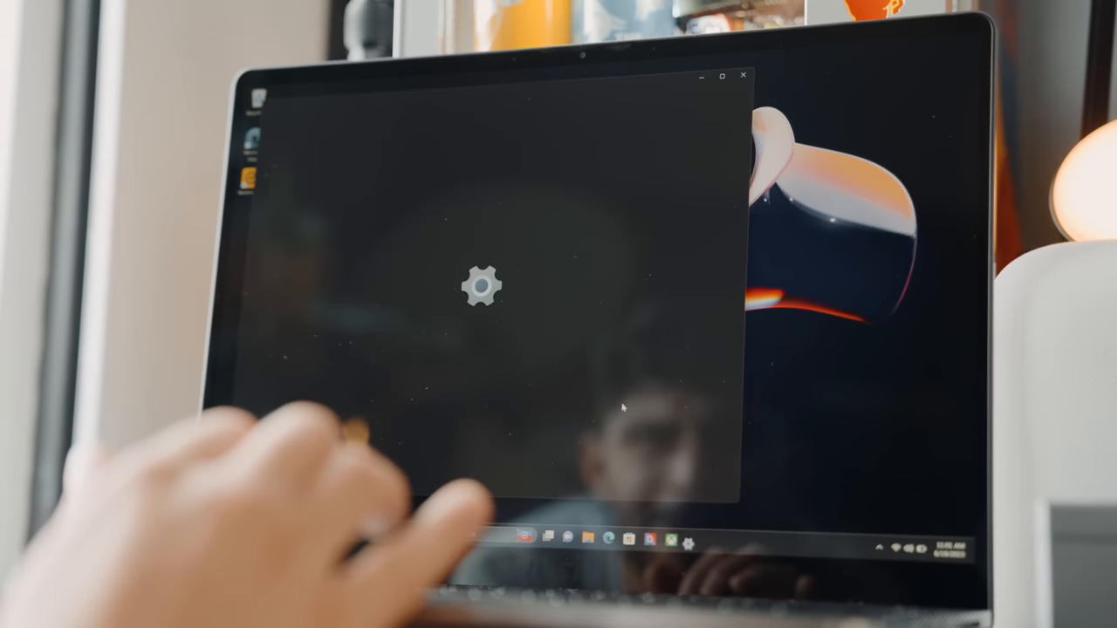
click(586, 430)
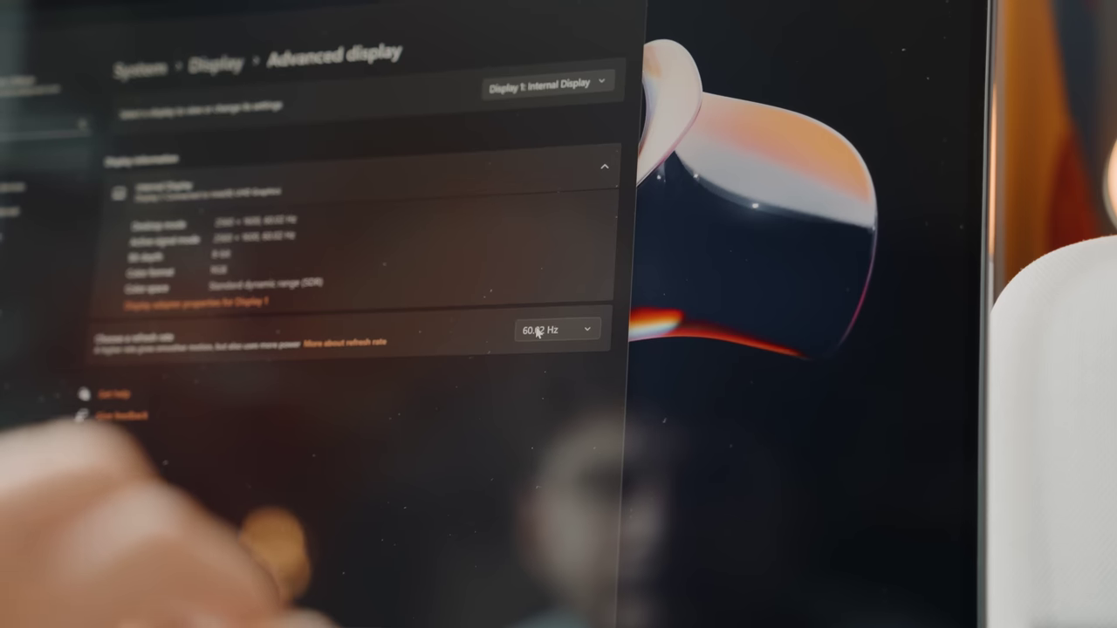
click(691, 302)
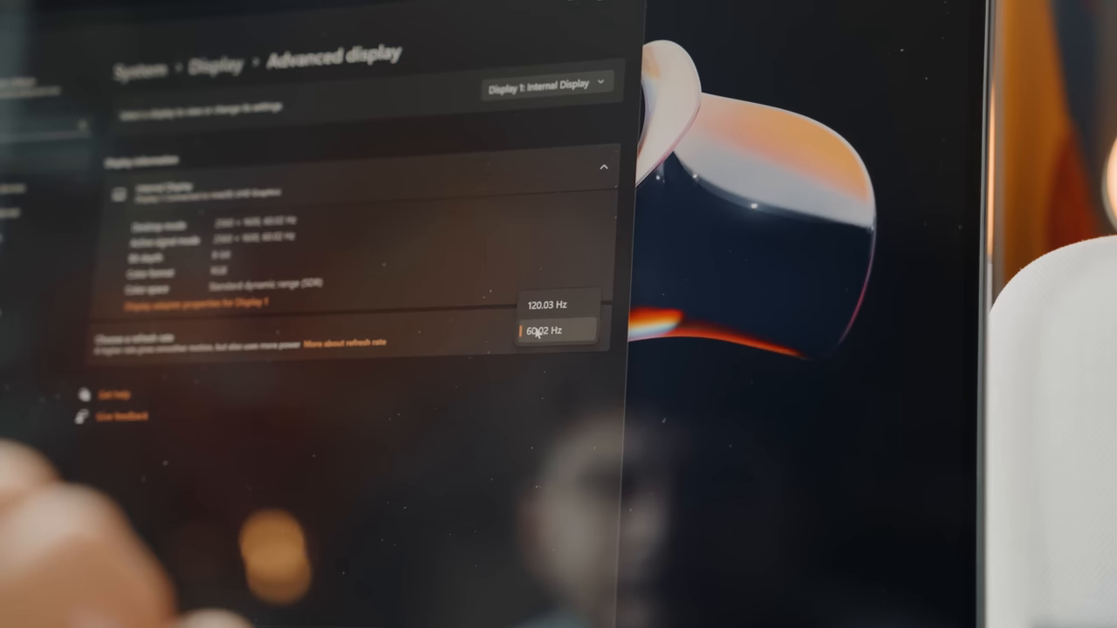
click(544, 309)
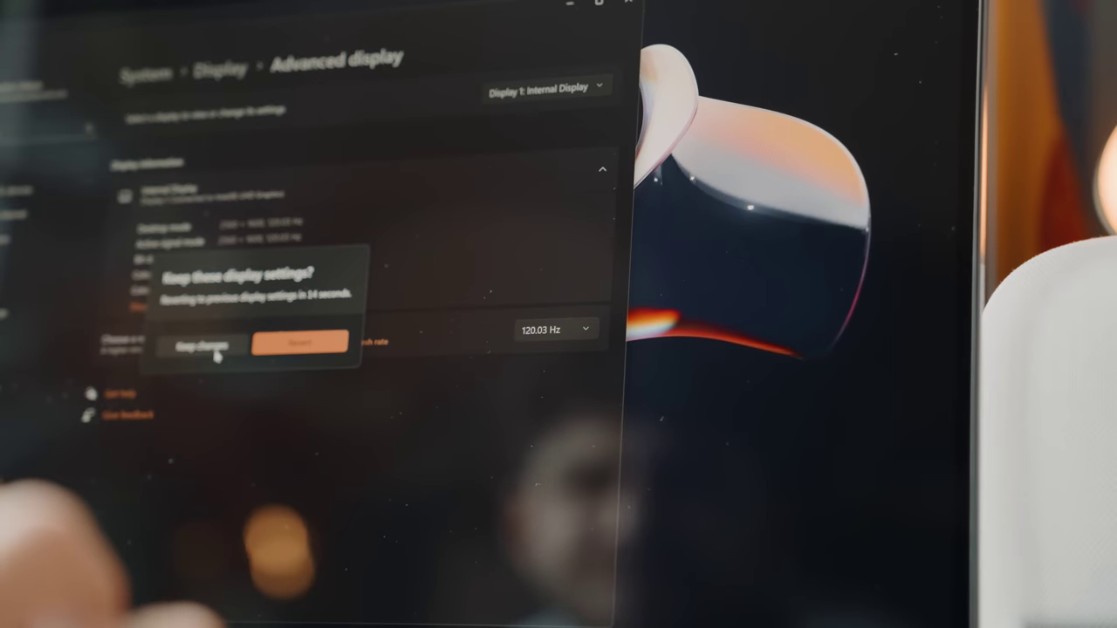
click(202, 346)
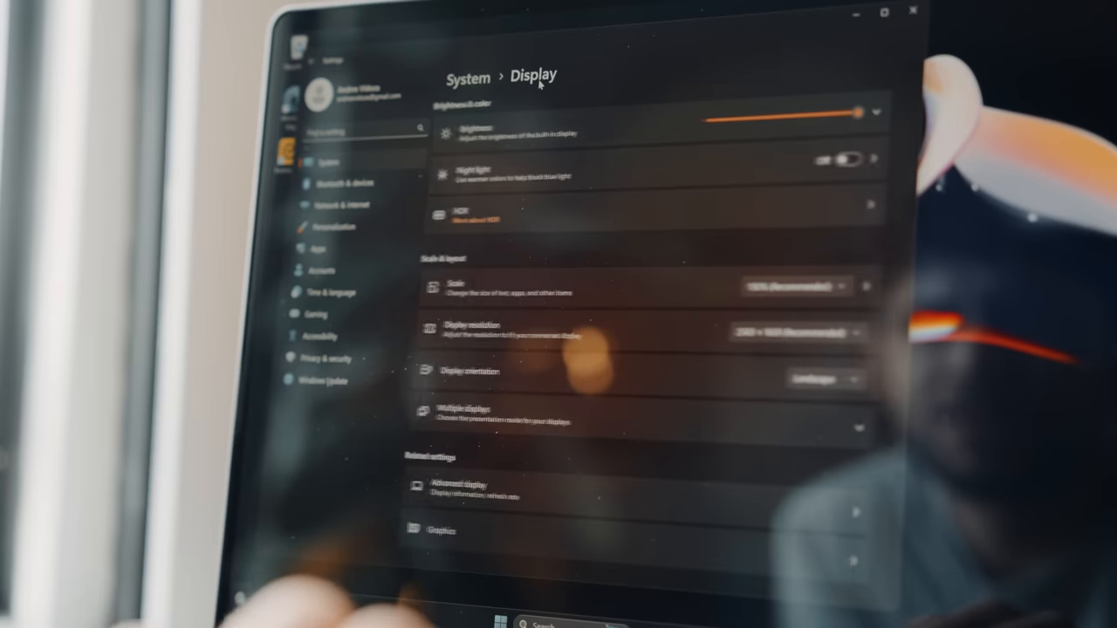
Step: Confirm the display stays at 2560 x 1600 resolution with 150% scaling
click(832, 344)
click(818, 199)
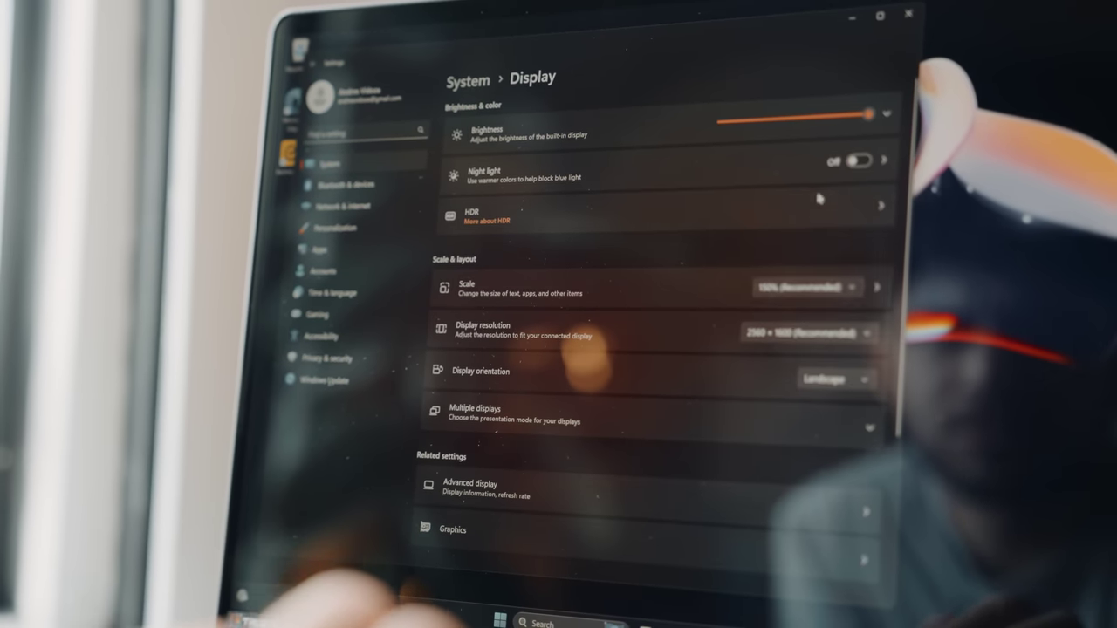
click(815, 300)
click(803, 298)
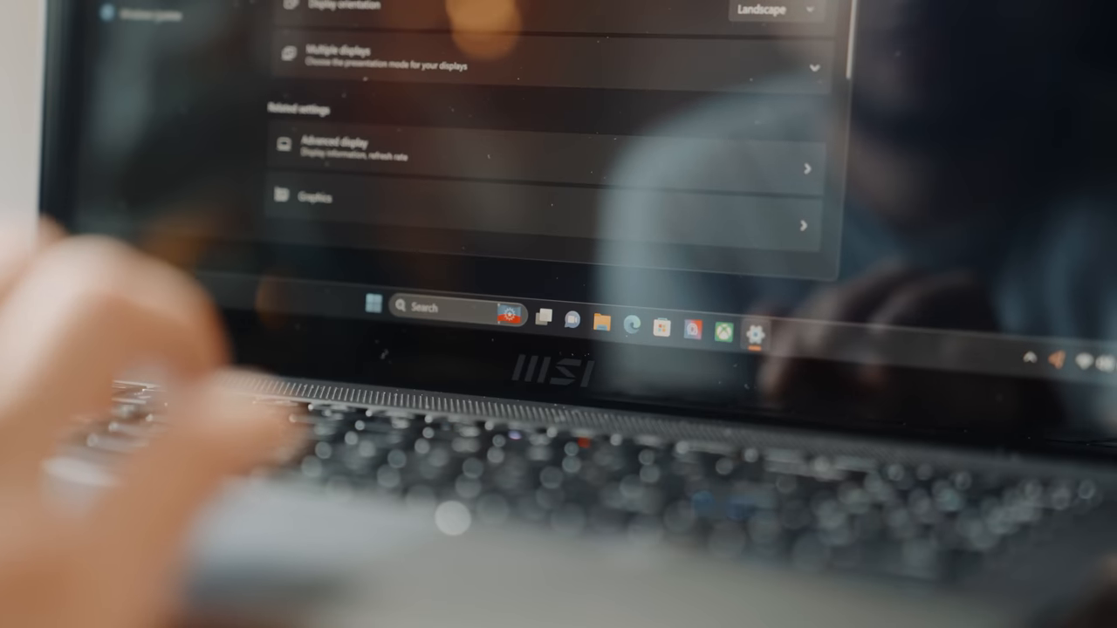
Step: Close Settings and reopen it on the Installed apps list via the Win+X menu
key(alt+F4)
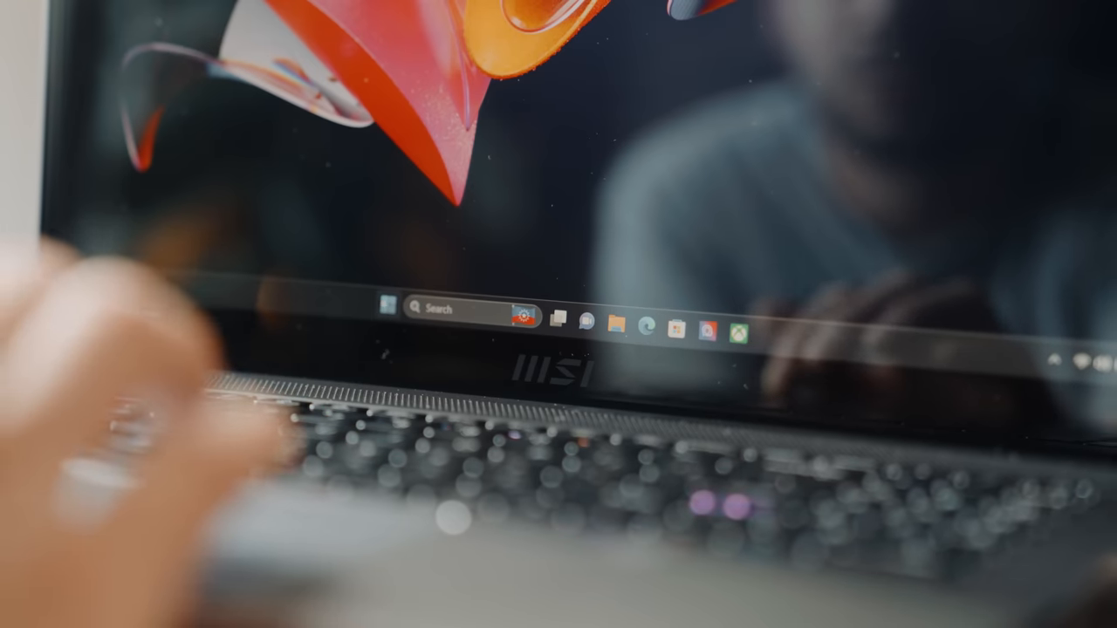
key(super+x)
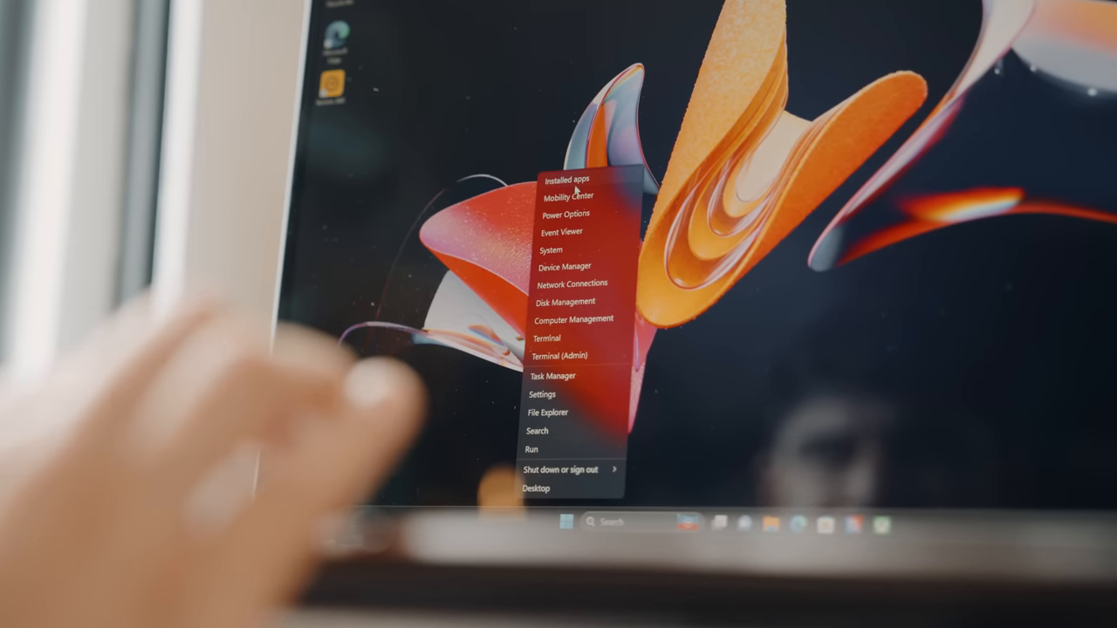
click(576, 184)
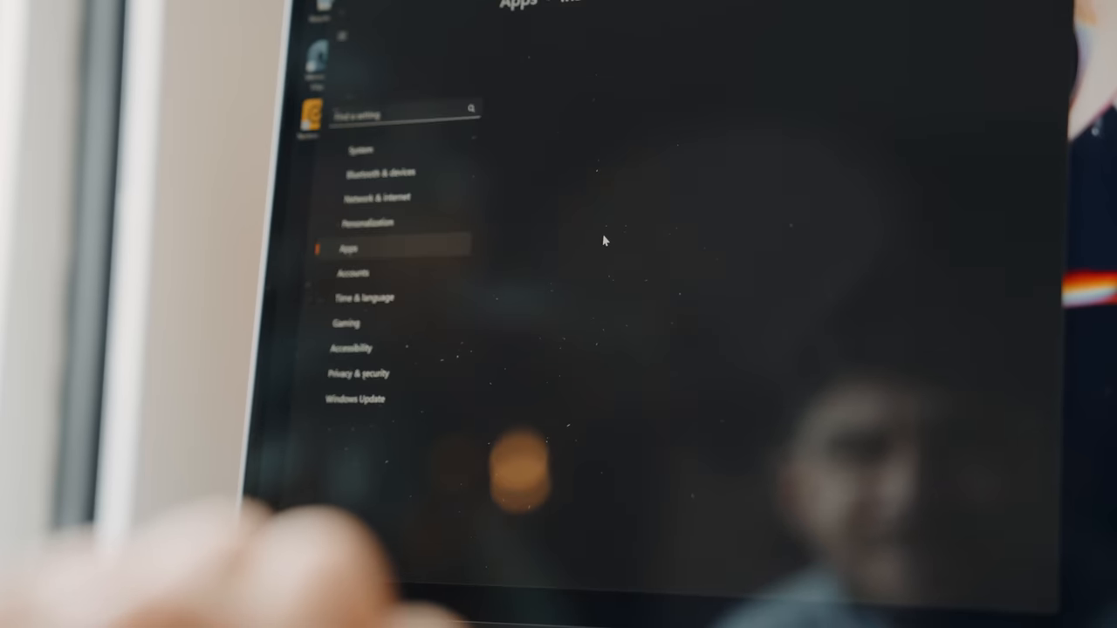
scroll(655, 267, down, 10)
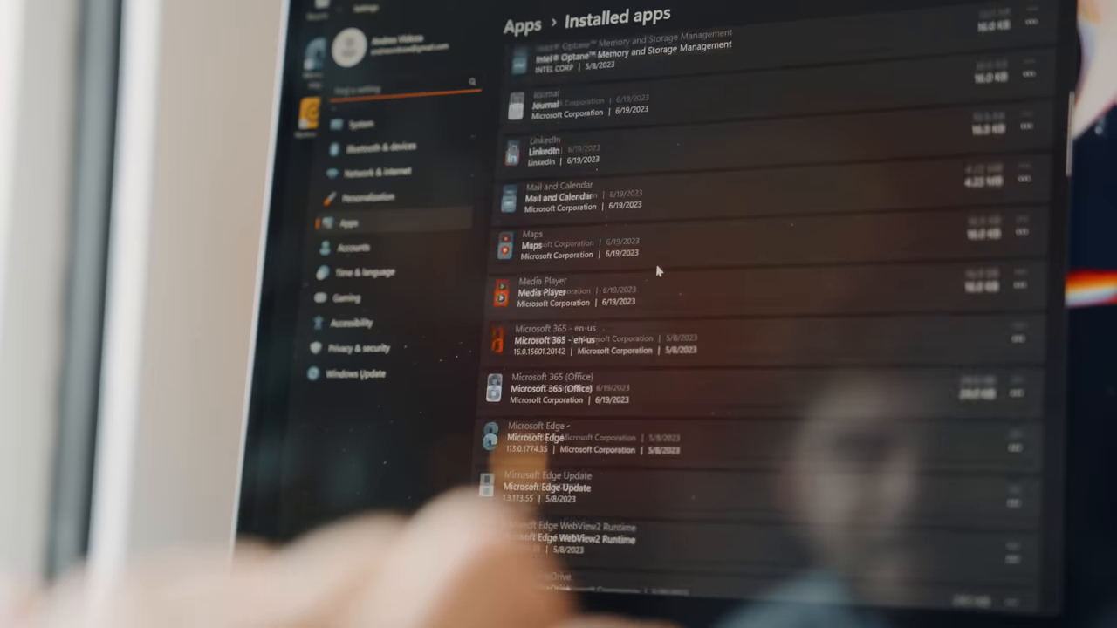
scroll(657, 270, up, 10)
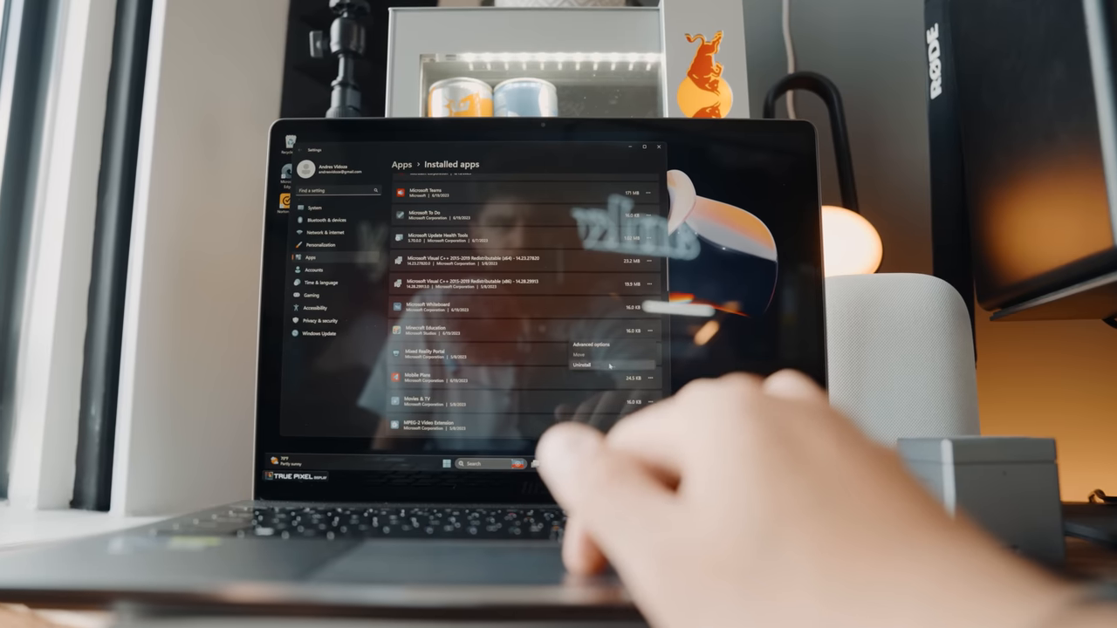
Step: Uninstall Microsoft Education and confirm removing Norton
click(651, 330)
click(624, 349)
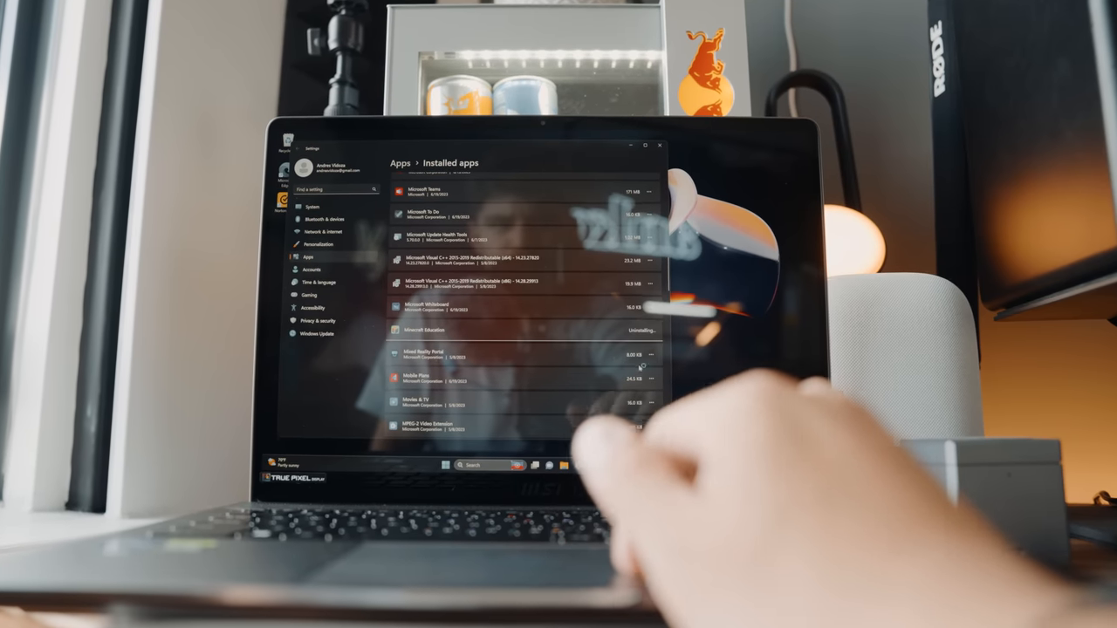
click(629, 371)
scroll(567, 339, down, 3)
scroll(567, 339, down, 2)
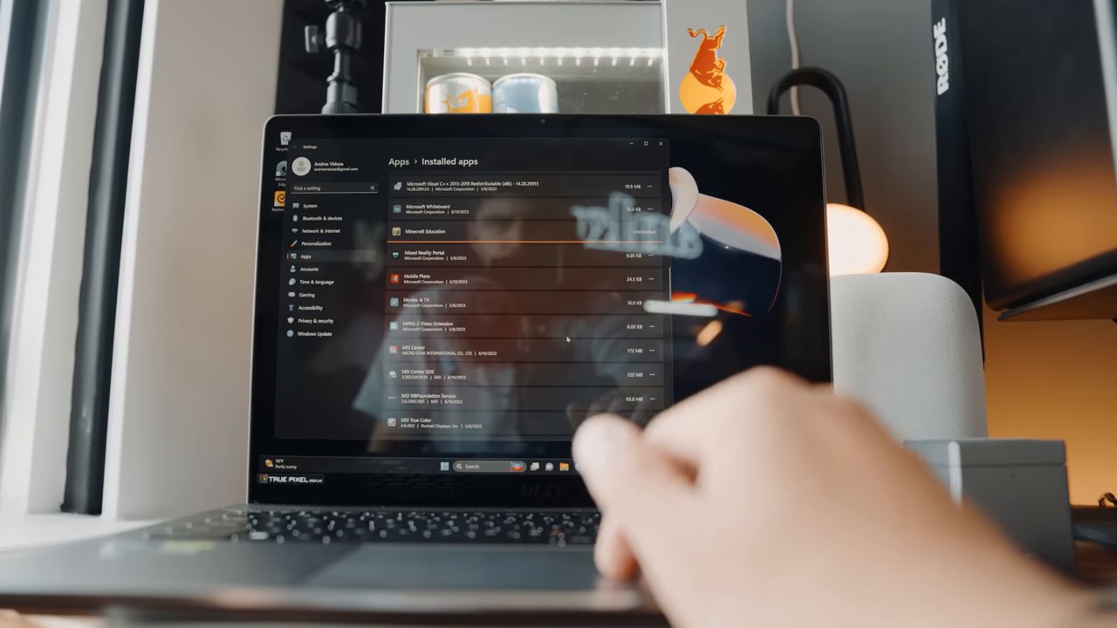
scroll(817, 72, up, 1)
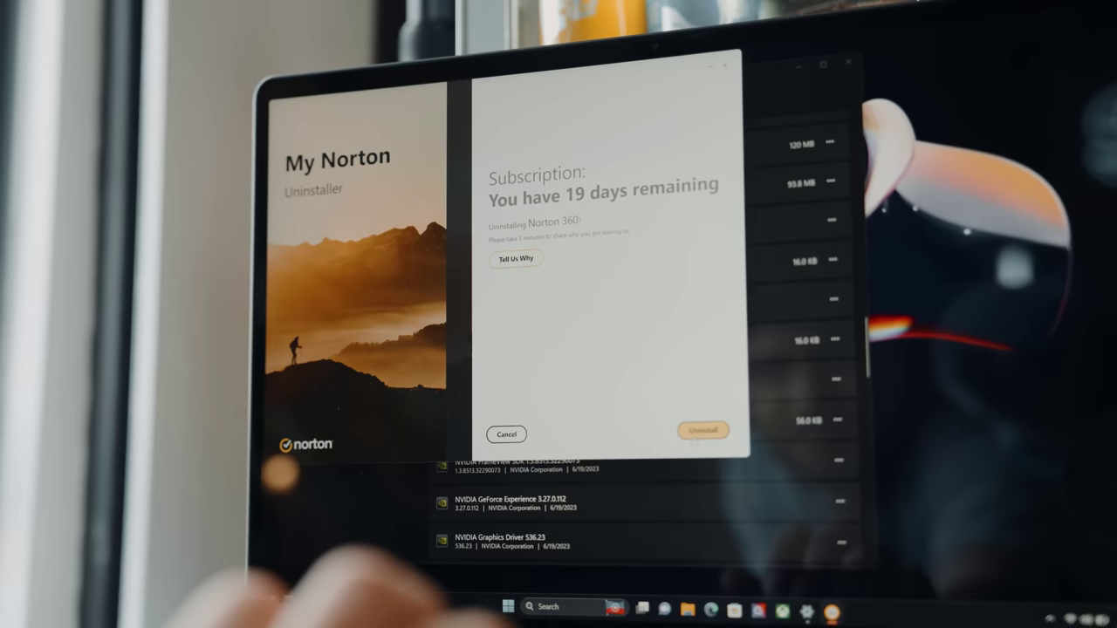
click(704, 431)
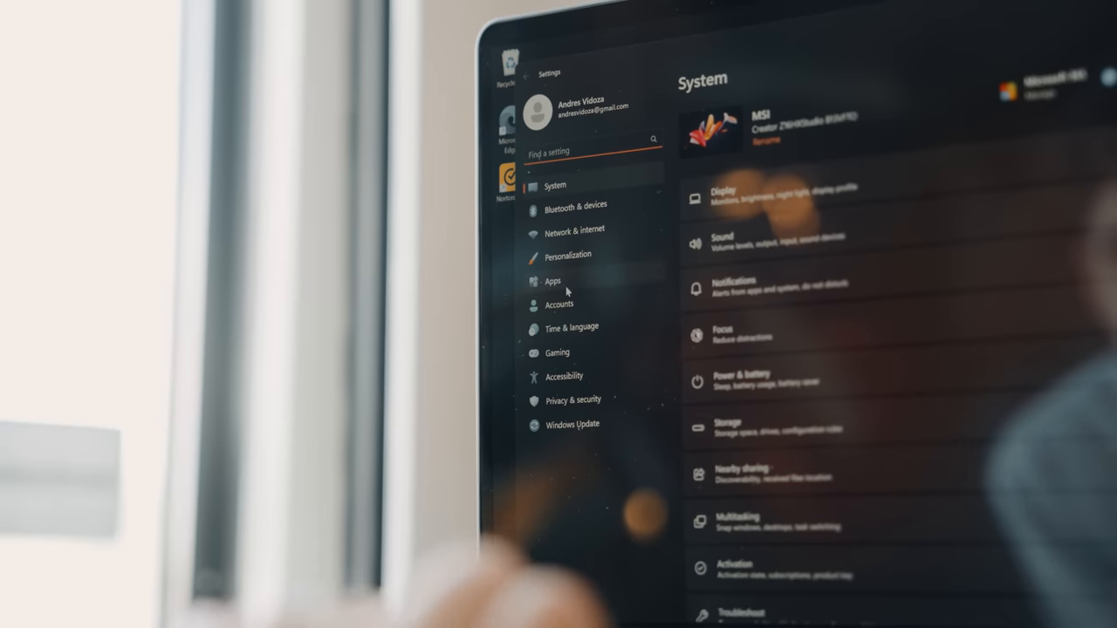
Step: Switch Microsoft Teams off in Apps > Startup, then begin a settings search for core isolation
click(566, 291)
click(526, 344)
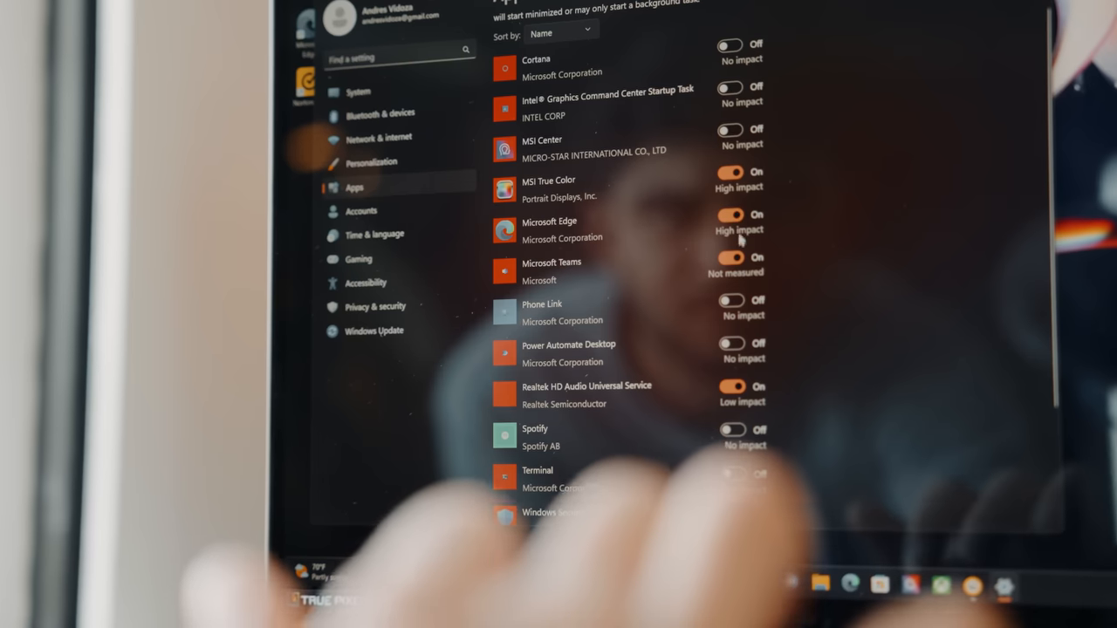
click(732, 258)
scroll(739, 264, down, 2)
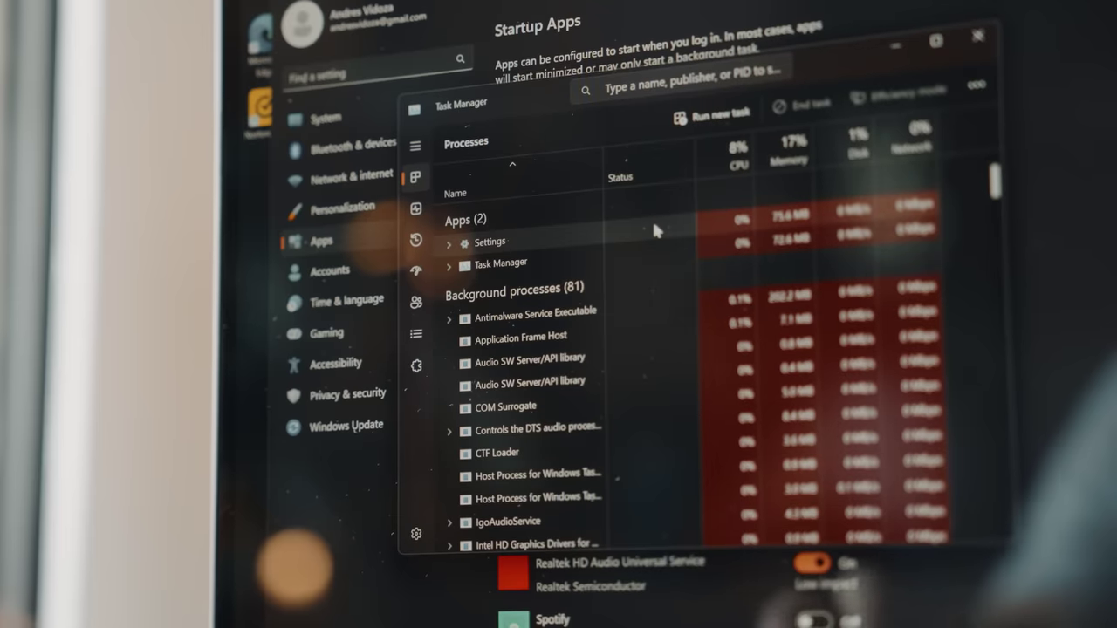
scroll(652, 218, down, 2)
scroll(652, 218, down, 3)
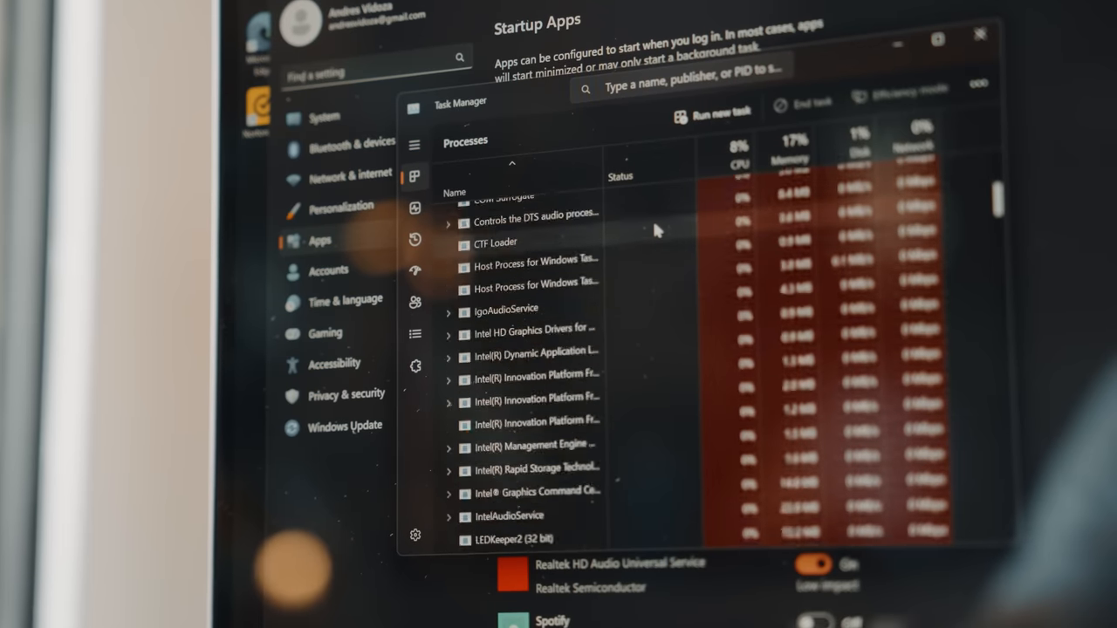
scroll(652, 218, down, 5)
scroll(653, 219, down, 5)
scroll(653, 217, down, 5)
scroll(653, 217, down, 5)
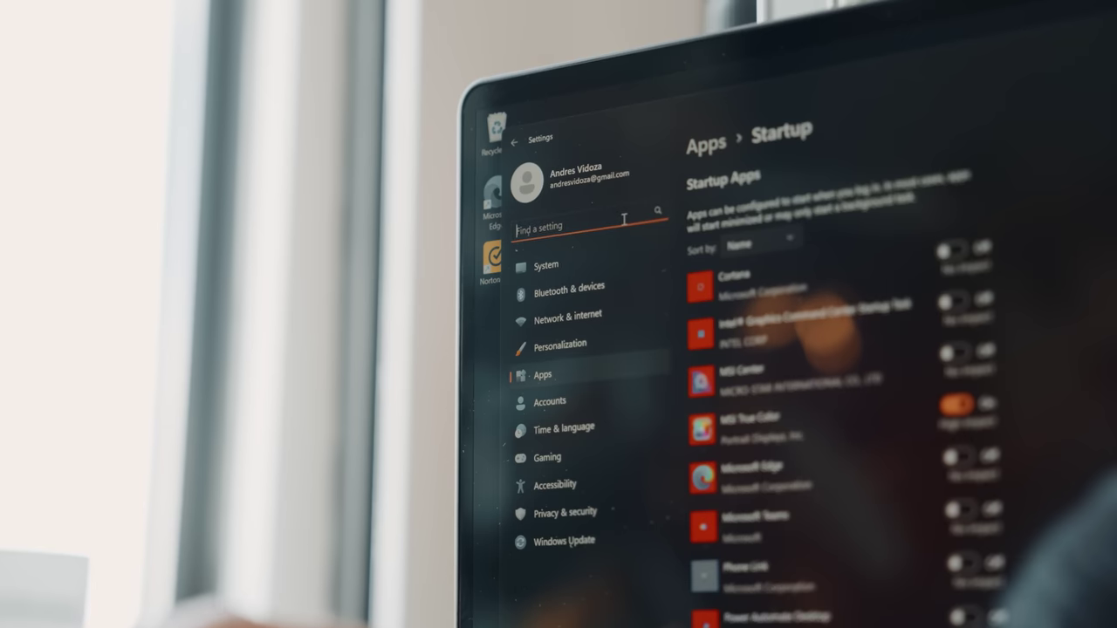
click(622, 222)
text(core)
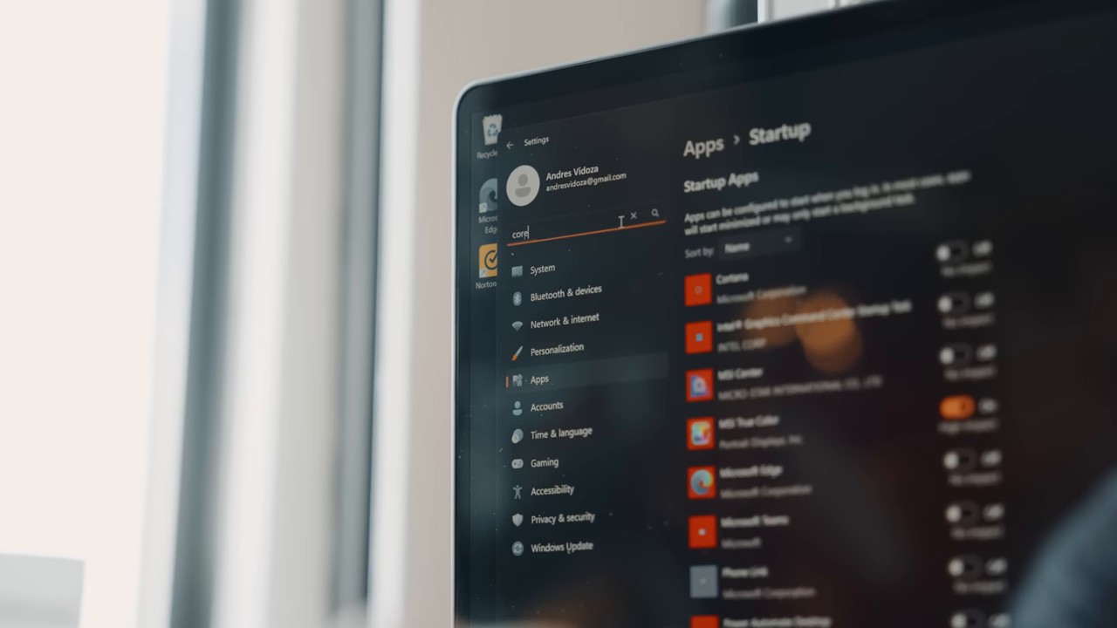
Step: Turn Memory integrity off under Core isolation and approve the UAC prompt
click(609, 246)
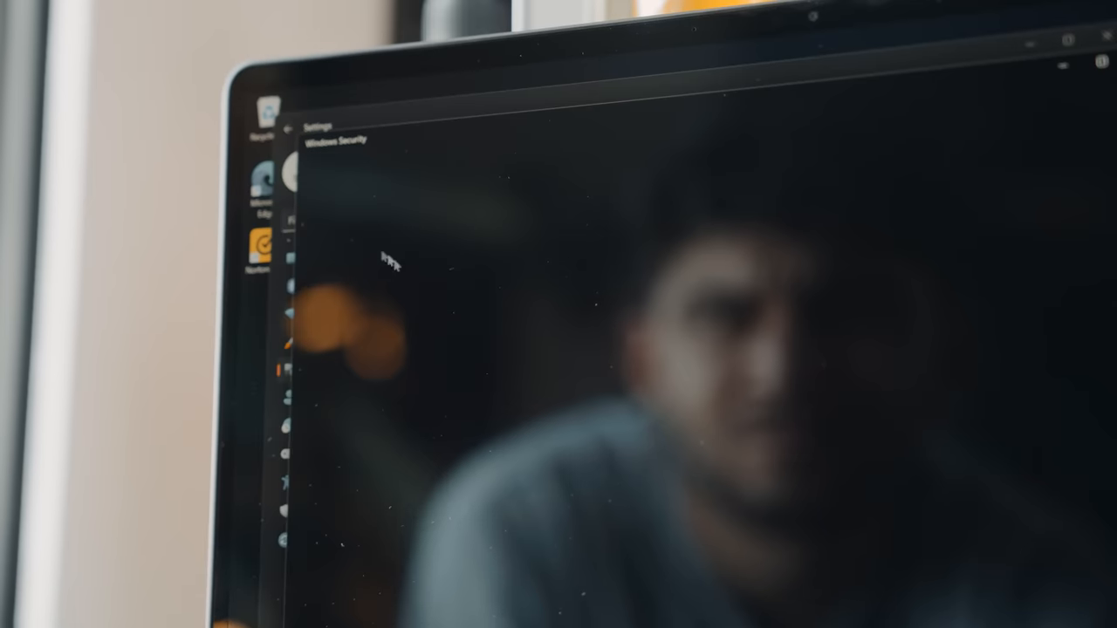
click(540, 311)
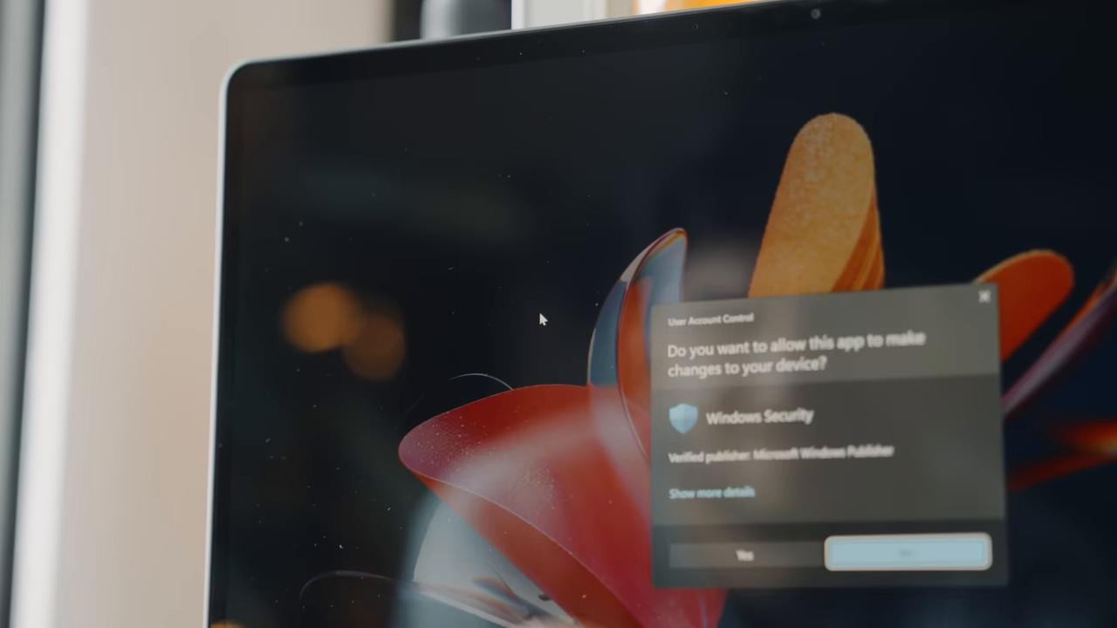
click(768, 563)
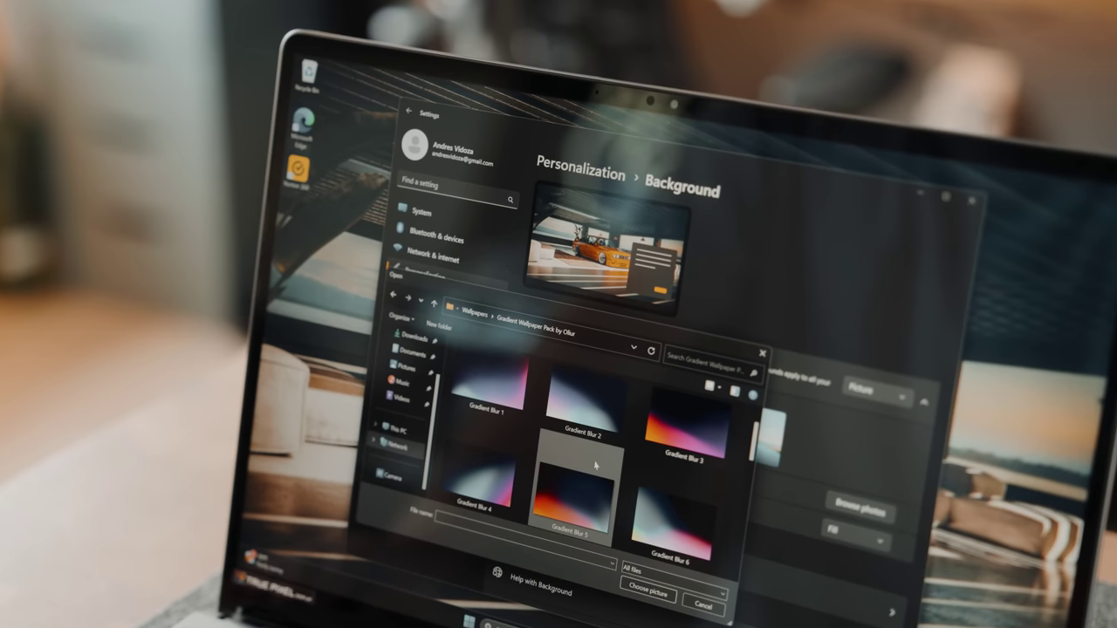
Step: Pick the Gradient Blur 5 image as the desktop background
double_click(596, 465)
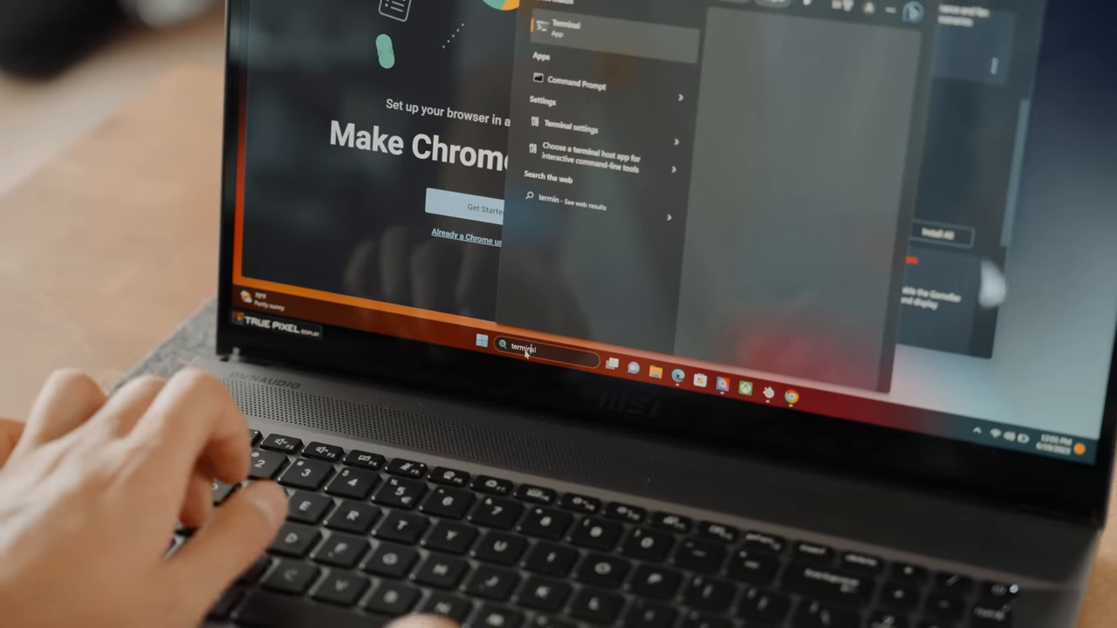
text(l)
Step: Launch Terminal from search and unpin Microsoft Store from the taskbar
click(571, 302)
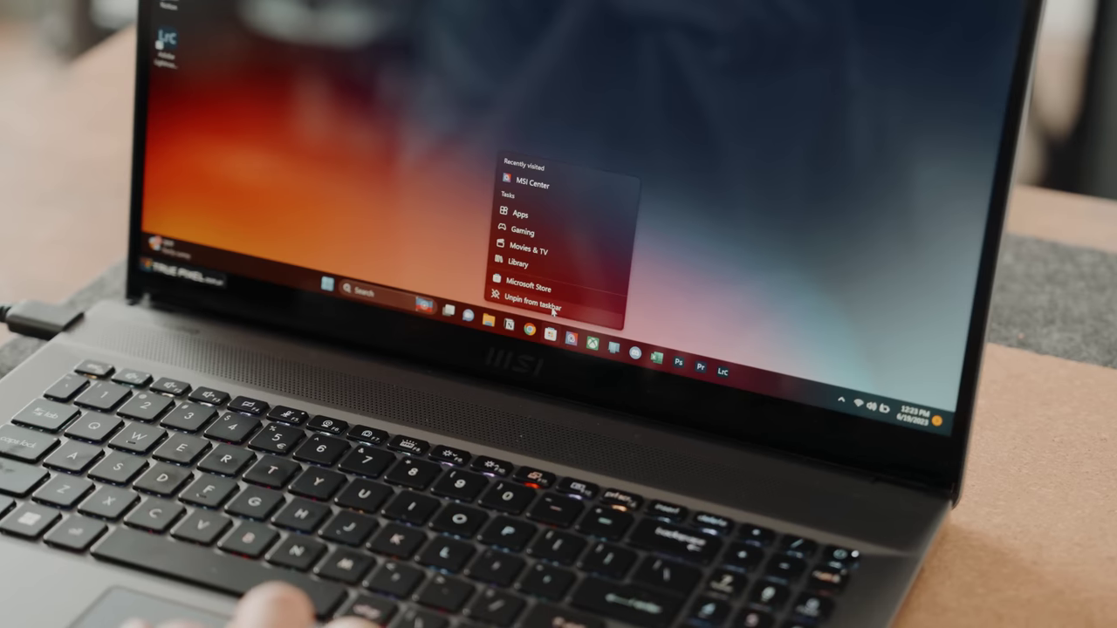
click(550, 306)
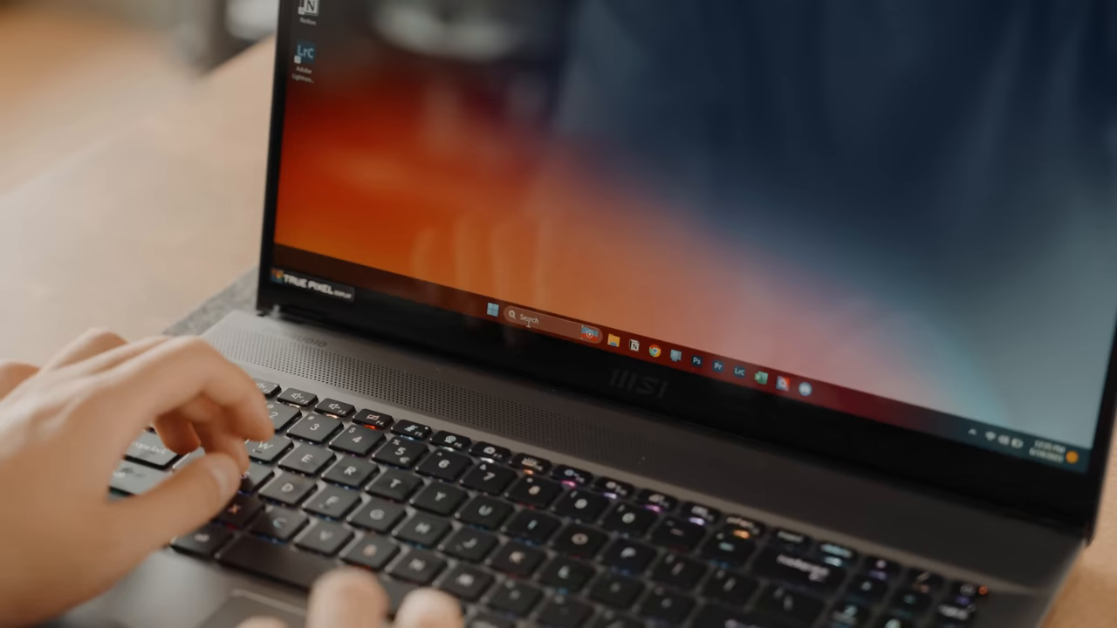
Step: Reach Sign-in options via search and begin Fingerprint recognition (Windows Hello) setup
click(528, 324)
text(sign i)
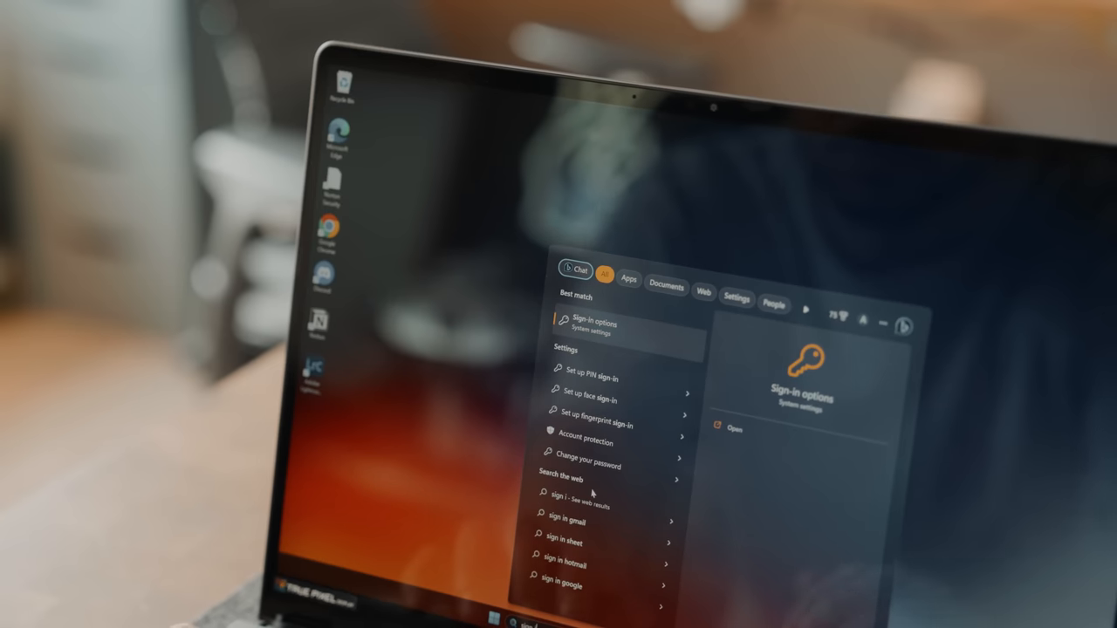
click(610, 342)
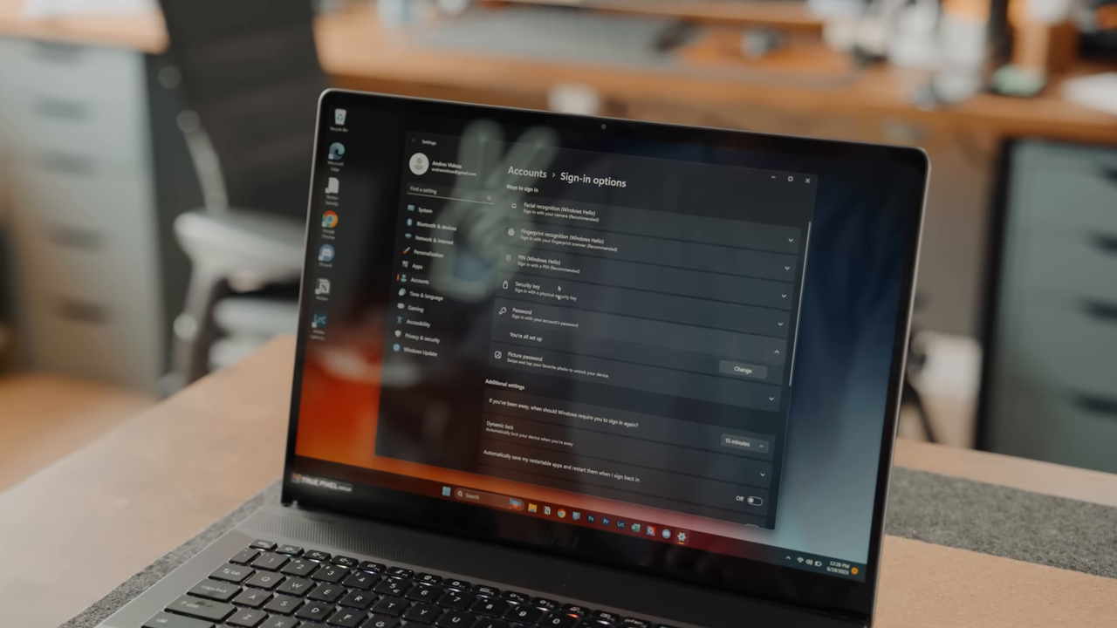
click(571, 237)
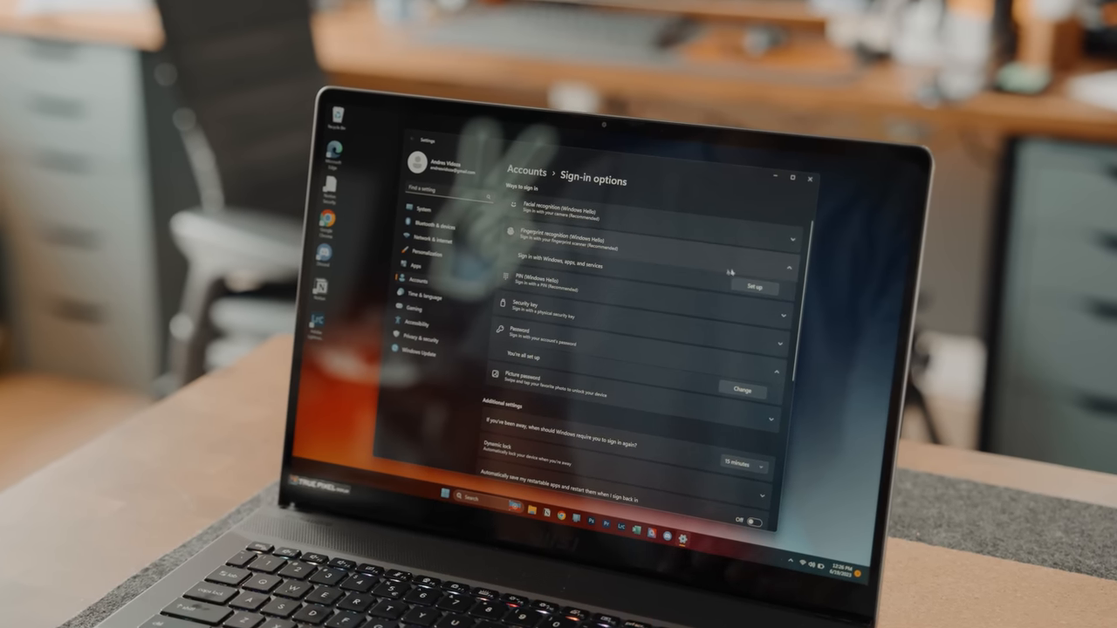
click(746, 289)
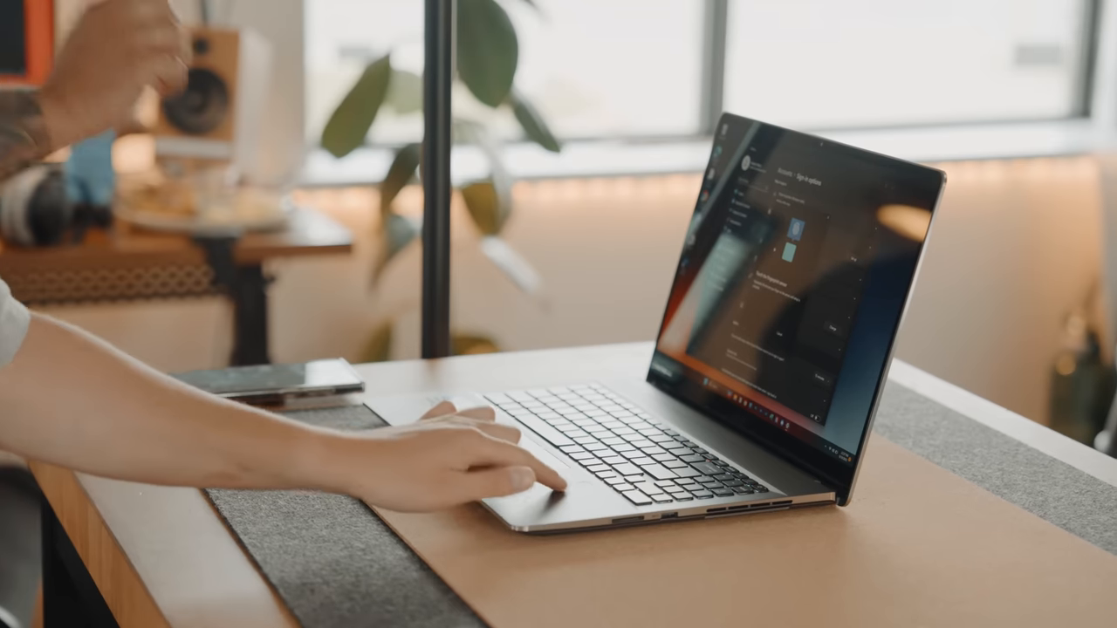
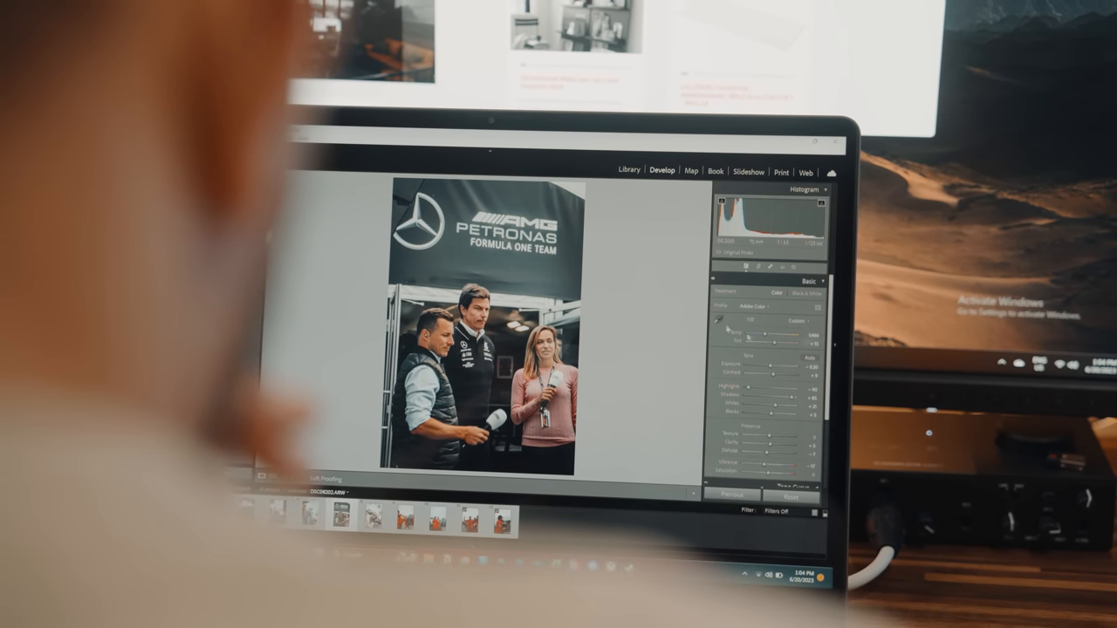
key(z)
key(z)
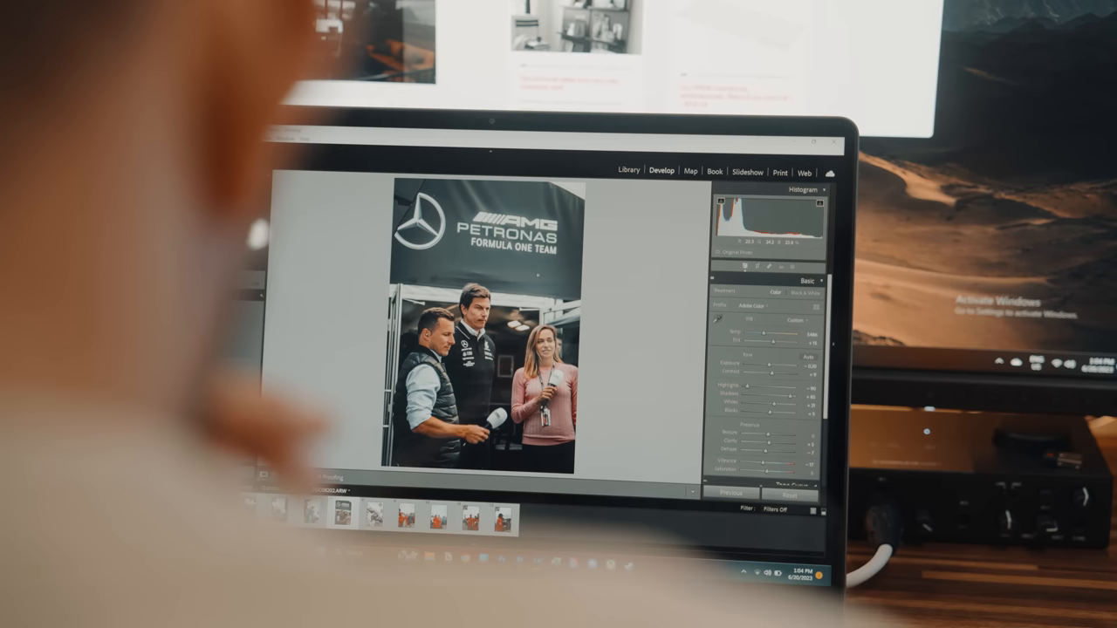